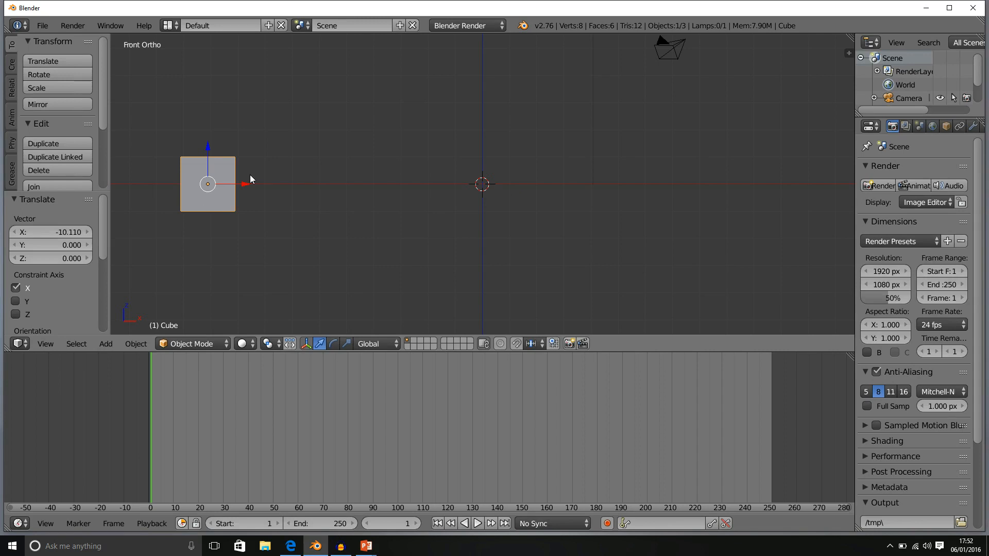
Insert a Location keyframe for the cube at frame 1 and set the current frame to 30.
{"action": "key", "text": "i"}
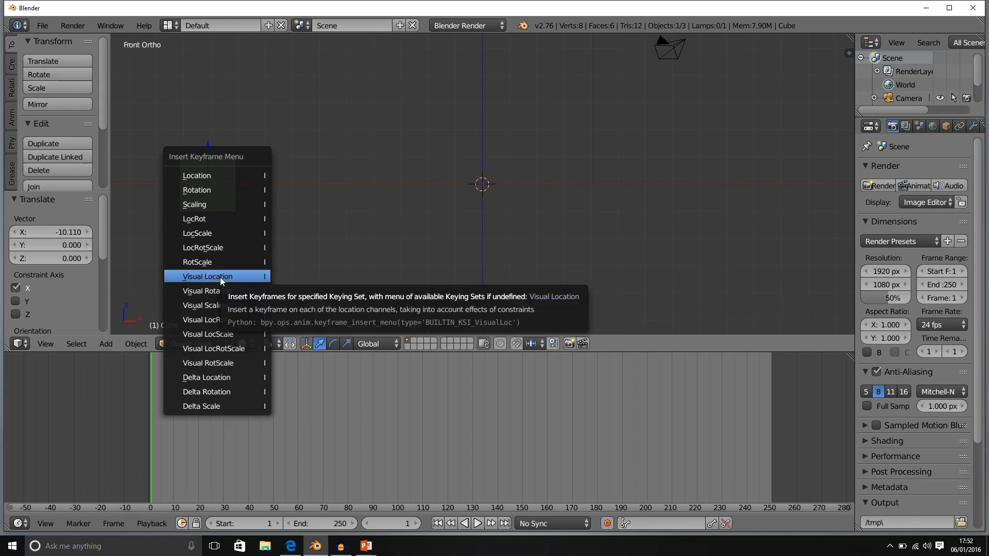
{"action": "left_click", "coordinate": [246, 175]}
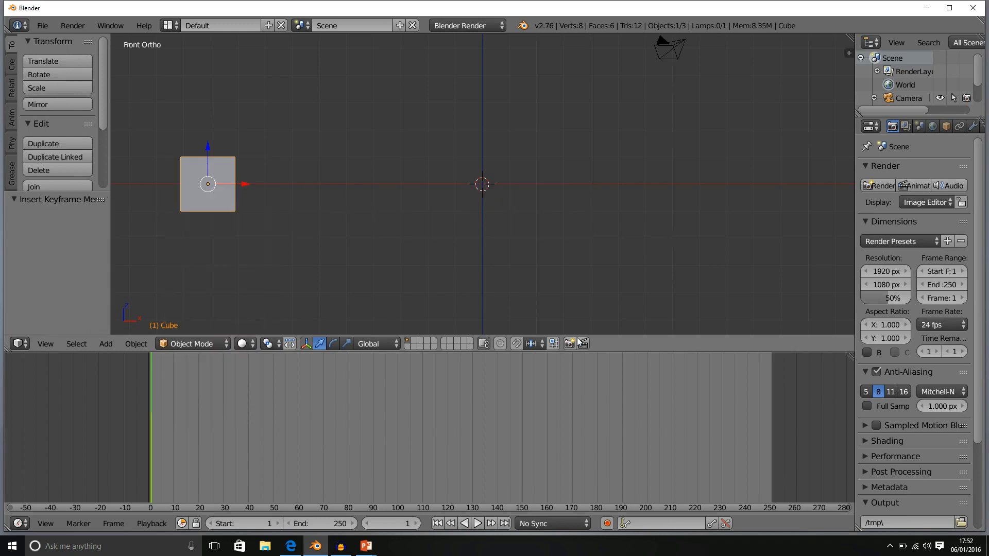
{"action": "left_click", "coordinate": [415, 523]}
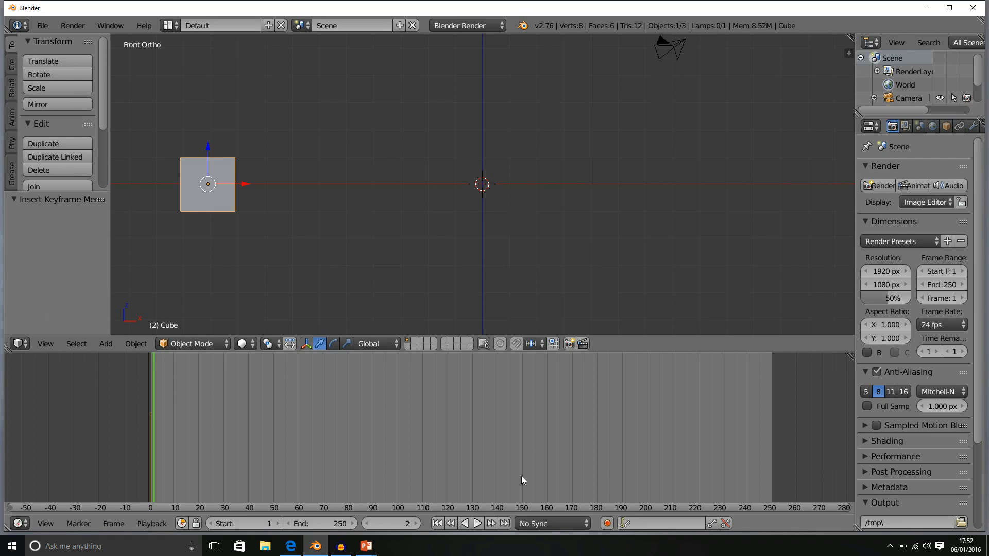
{"action": "left_click", "coordinate": [408, 524]}
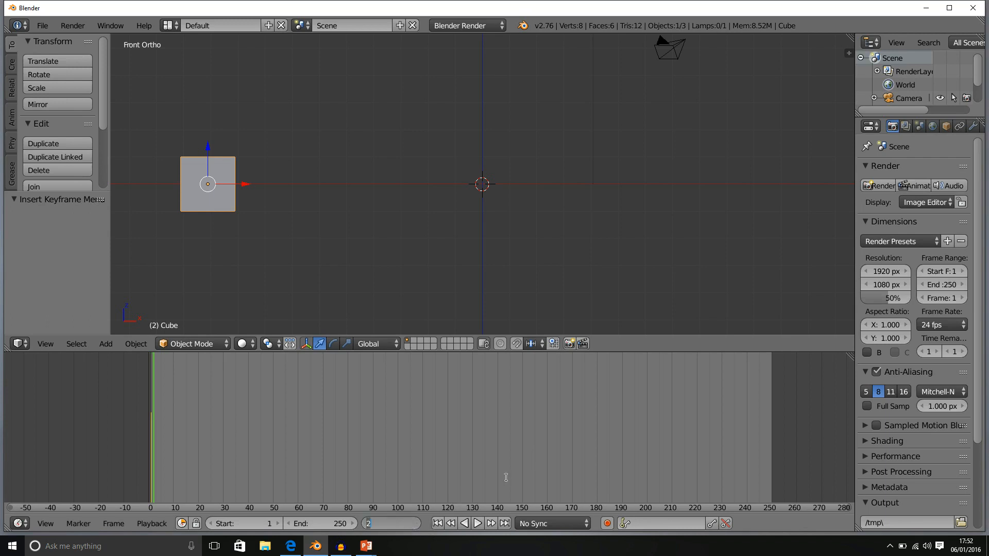
{"action": "type", "text": "30"}
{"action": "key", "text": "Return"}
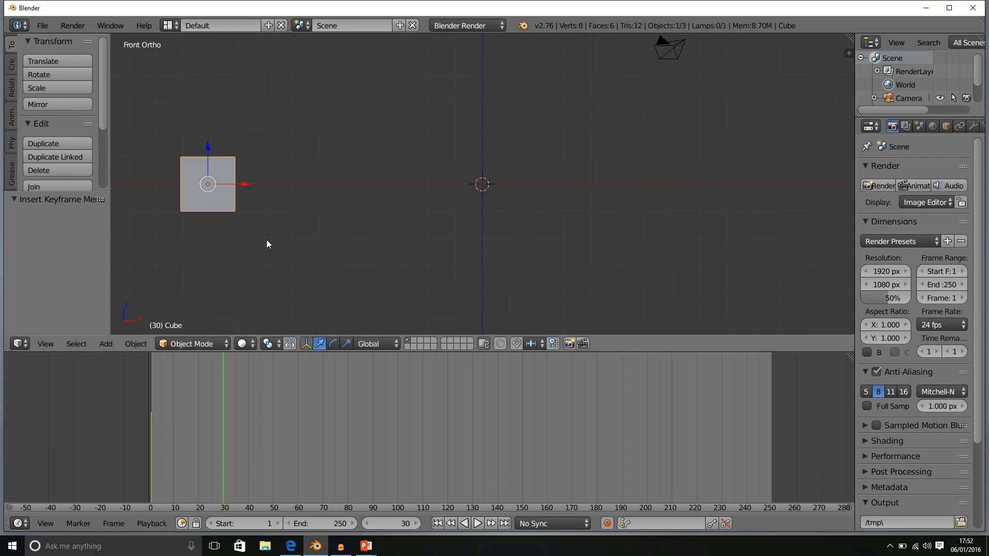
Move the cube along positive X and about 3.07 units up along Z, and insert a Location keyframe at frame 30.
{"action": "left_click_drag", "start_coordinate": [244, 184], "coordinate": [358, 189]}
{"action": "left_click_drag", "start_coordinate": [322, 148], "coordinate": [326, 66]}
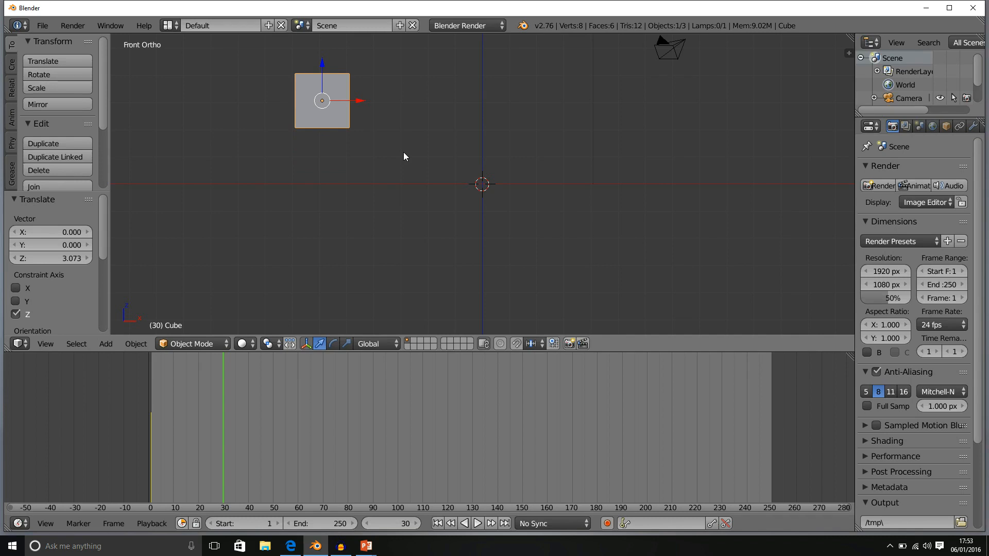
{"action": "key", "text": "i"}
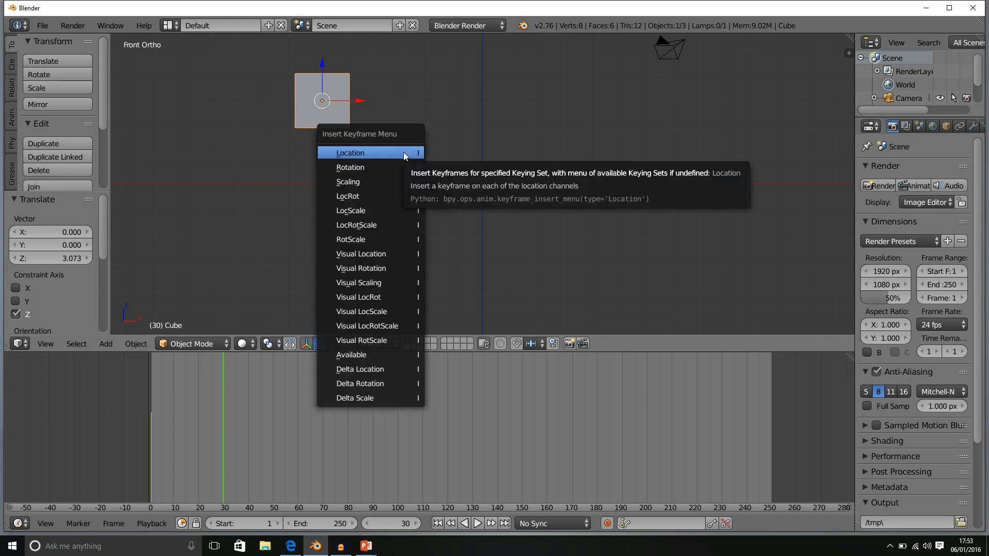
{"action": "left_click", "coordinate": [366, 152]}
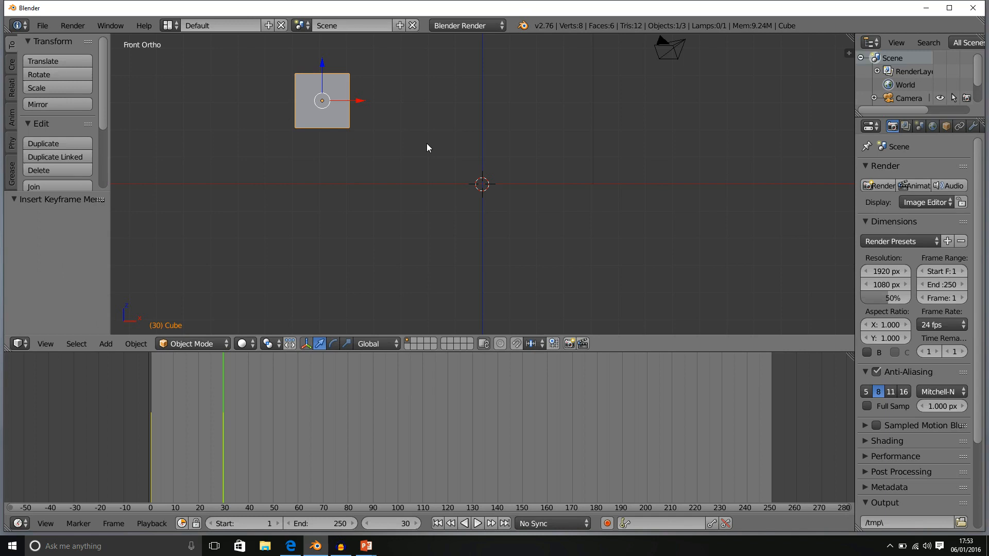
At frame 60, move the cube about 6.03 units along X and about 3.67 units up along Z.
{"action": "left_click", "coordinate": [393, 521]}
{"action": "type", "text": "6"}
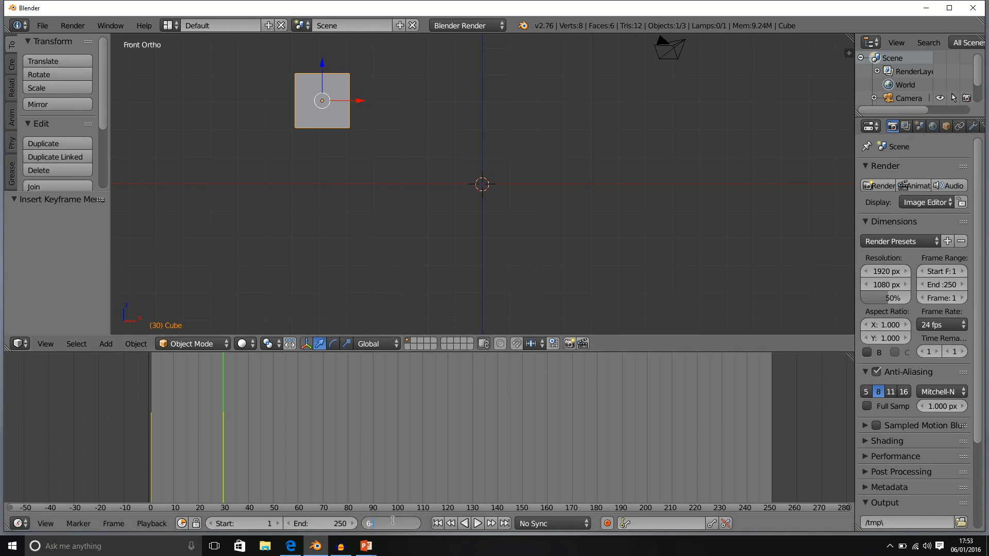
{"action": "key", "text": "Return"}
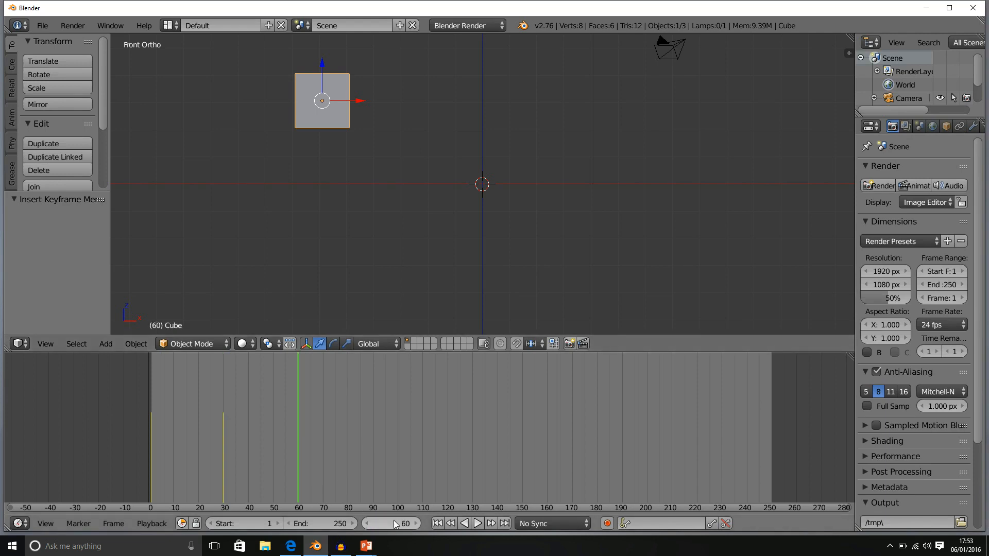
{"action": "scroll", "coordinate": [477, 151], "scroll_direction": "down", "scroll_amount": 3}
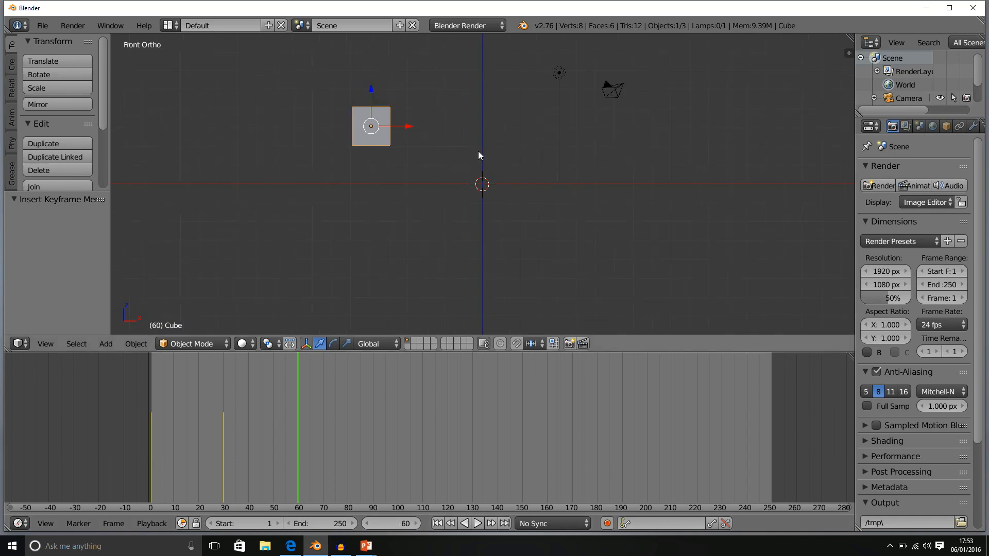
{"action": "left_click_drag", "start_coordinate": [428, 135], "coordinate": [523, 139]}
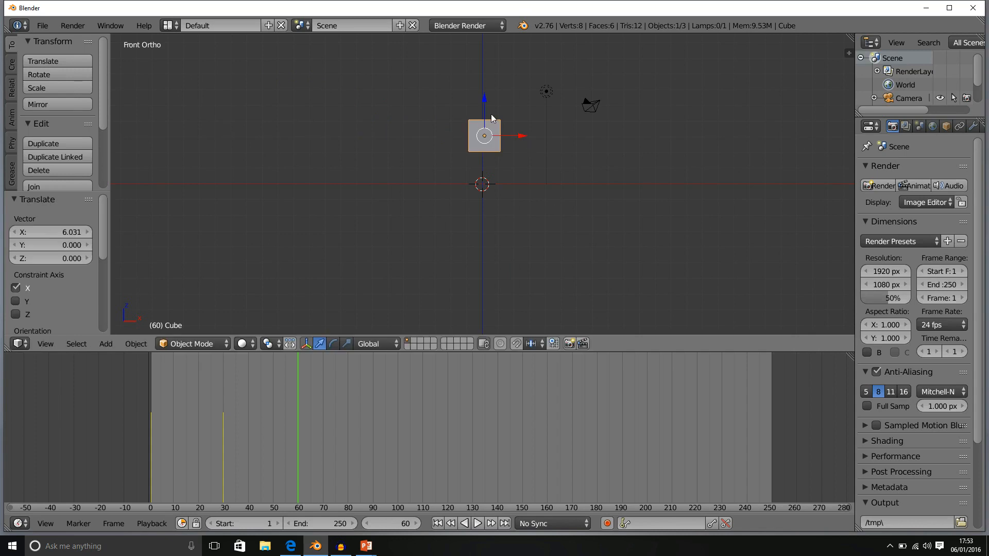
{"action": "left_click_drag", "start_coordinate": [487, 98], "coordinate": [495, 44]}
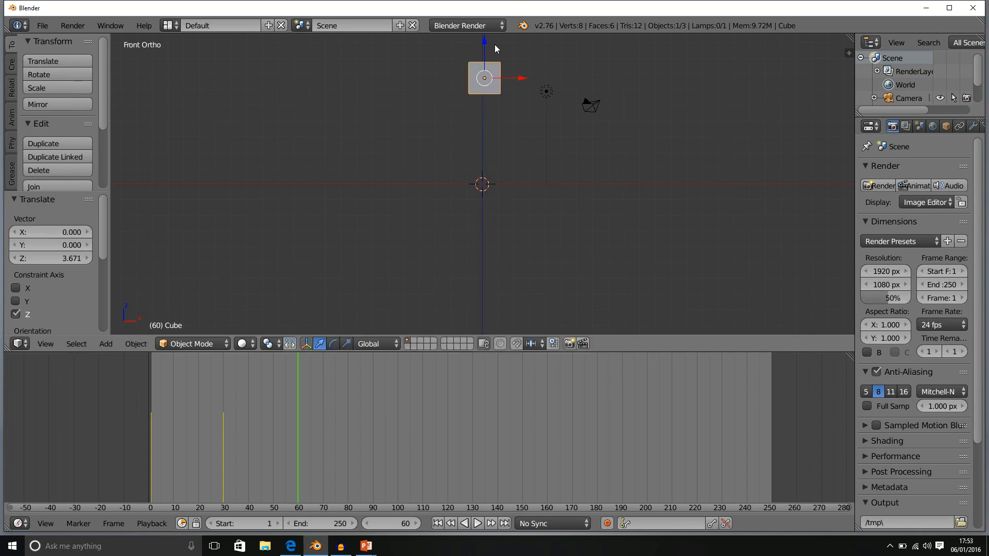
Rotate the cube about 47.2° around the global Y axis and insert a LocRot keyframe at frame 60.
{"action": "key", "text": "r"}
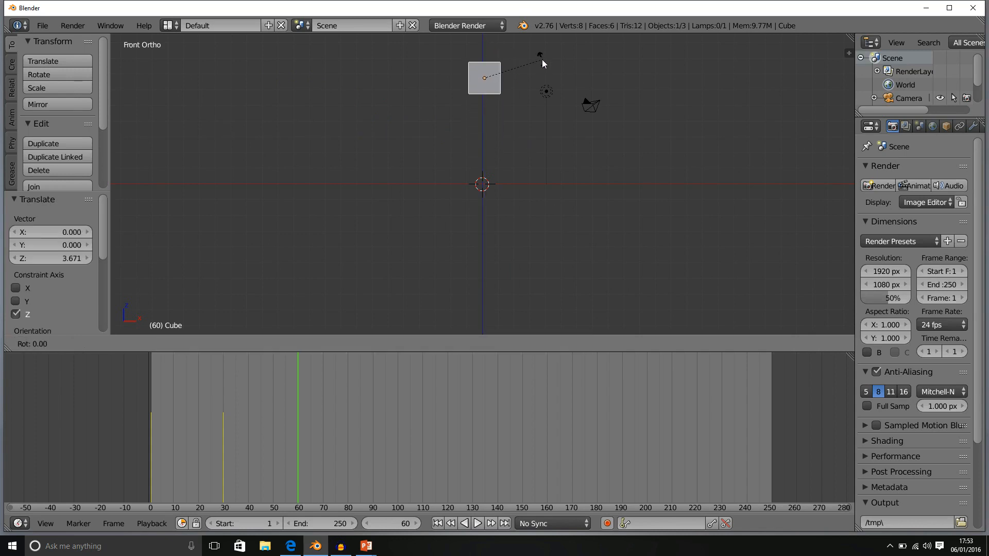
{"action": "key", "text": "y"}
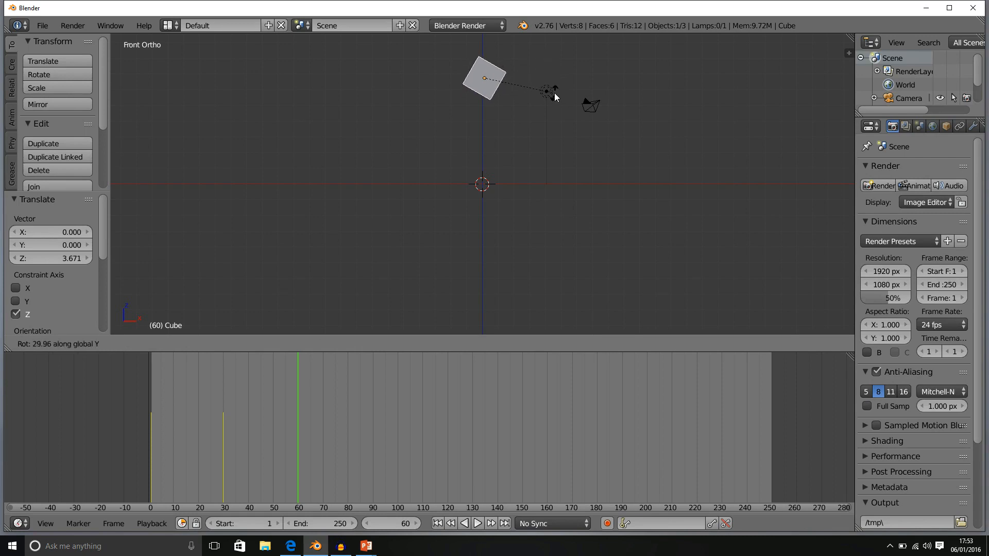
{"action": "left_click", "coordinate": [539, 110]}
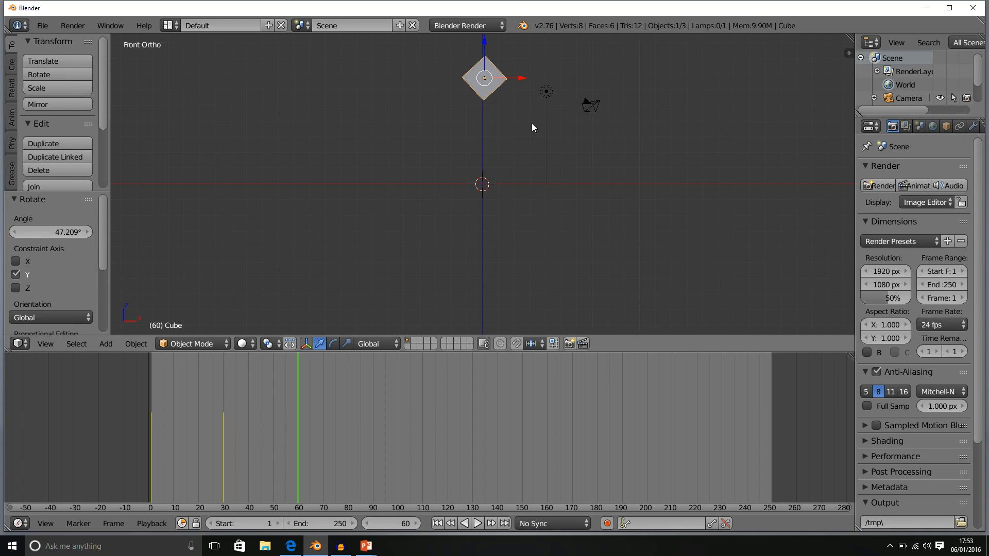
{"action": "key", "text": "i"}
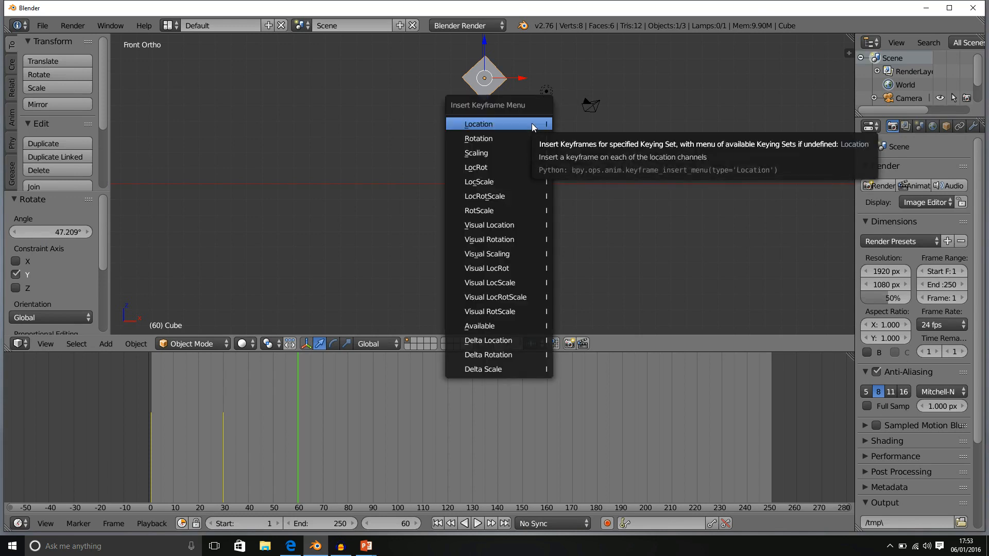
{"action": "left_click", "coordinate": [514, 166]}
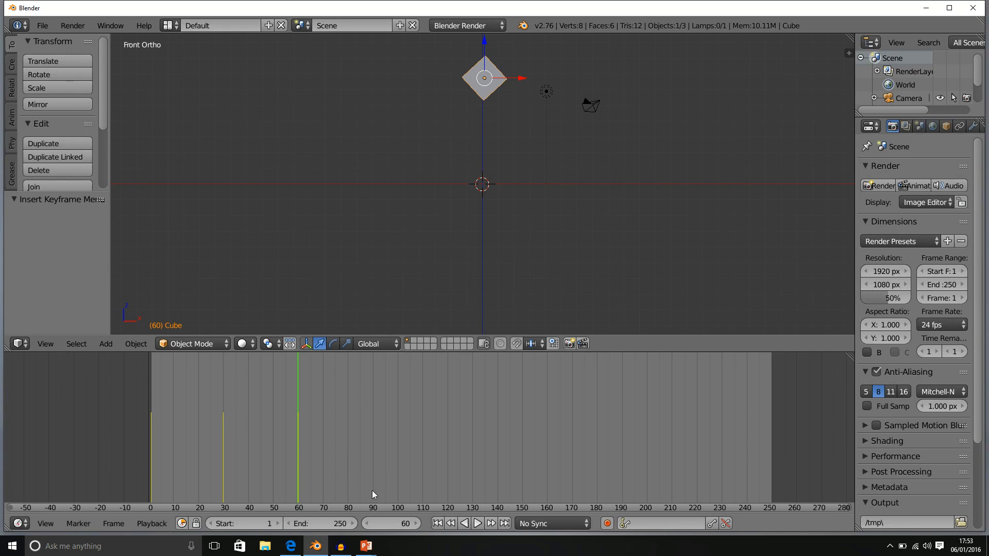
At frame 90, move the cube along positive X and about 3.08 units down along Z, and rotate it about 99.5° around global Y.
{"action": "left_click", "coordinate": [399, 518]}
{"action": "type", "text": "90"}
{"action": "key", "text": "Return"}
{"action": "left_click_drag", "start_coordinate": [518, 76], "coordinate": [611, 92]}
{"action": "key", "text": "r"}
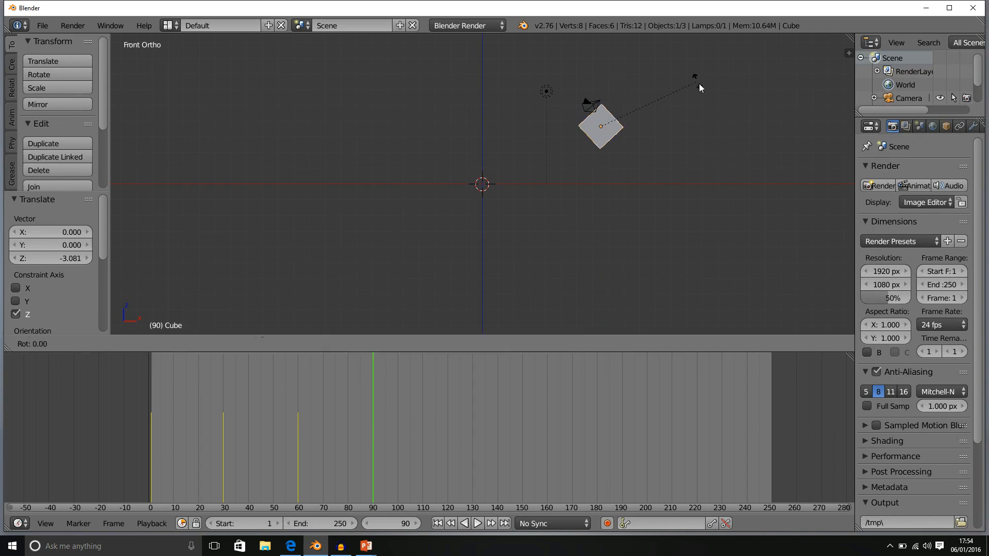
{"action": "key", "text": "y"}
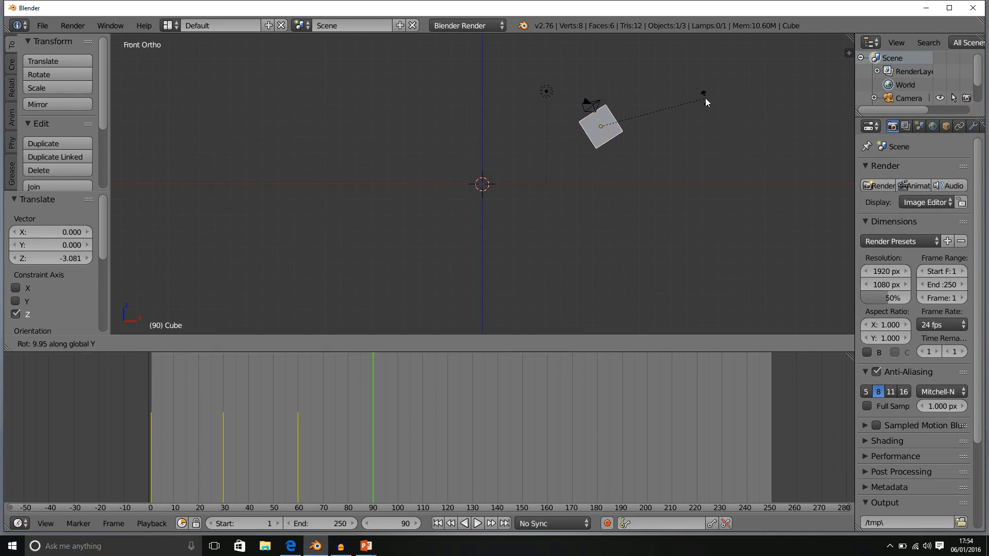
{"action": "left_click", "coordinate": [619, 191]}
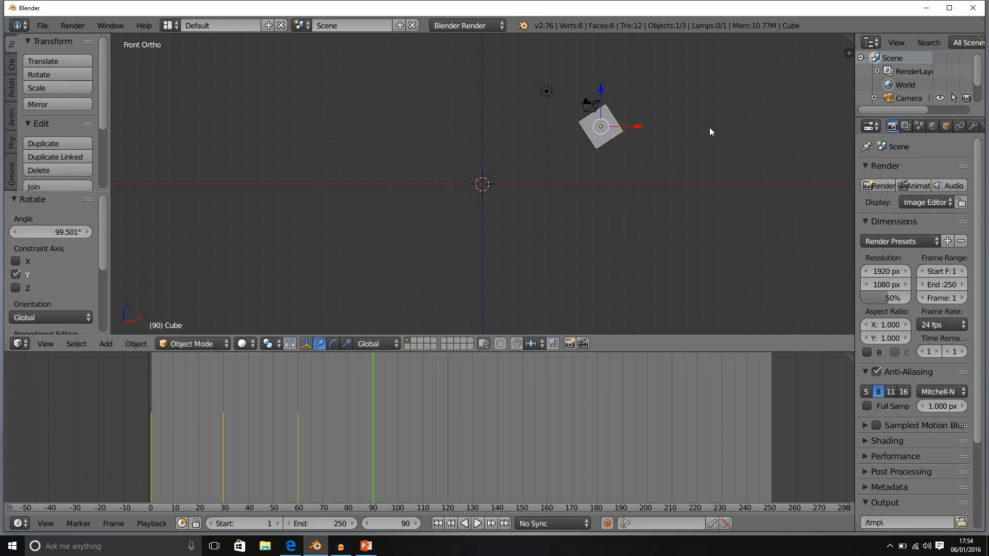
Scale the cube uniformly by about 1.28 and insert a LocRotScale keyframe at frame 90.
{"action": "key", "text": "s"}
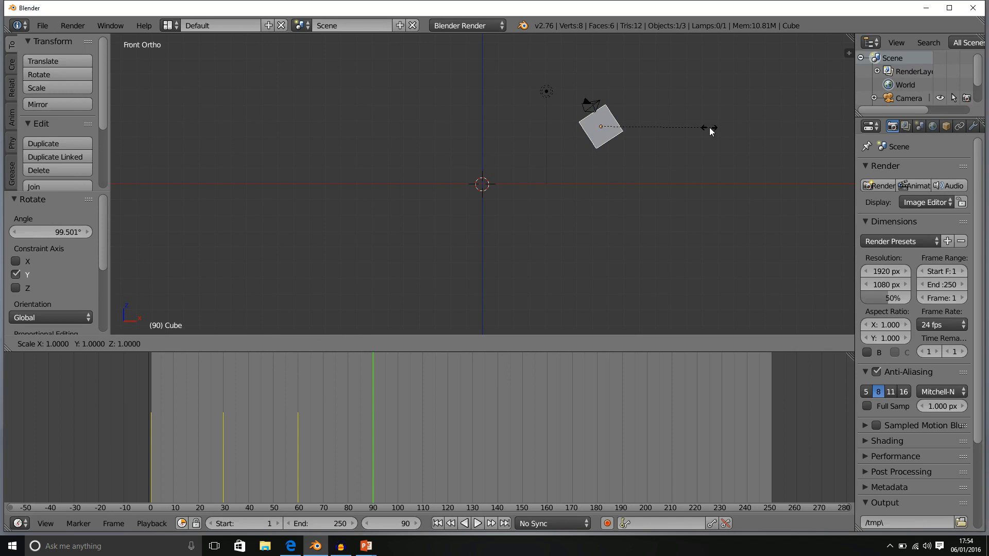
{"action": "left_click", "coordinate": [739, 124]}
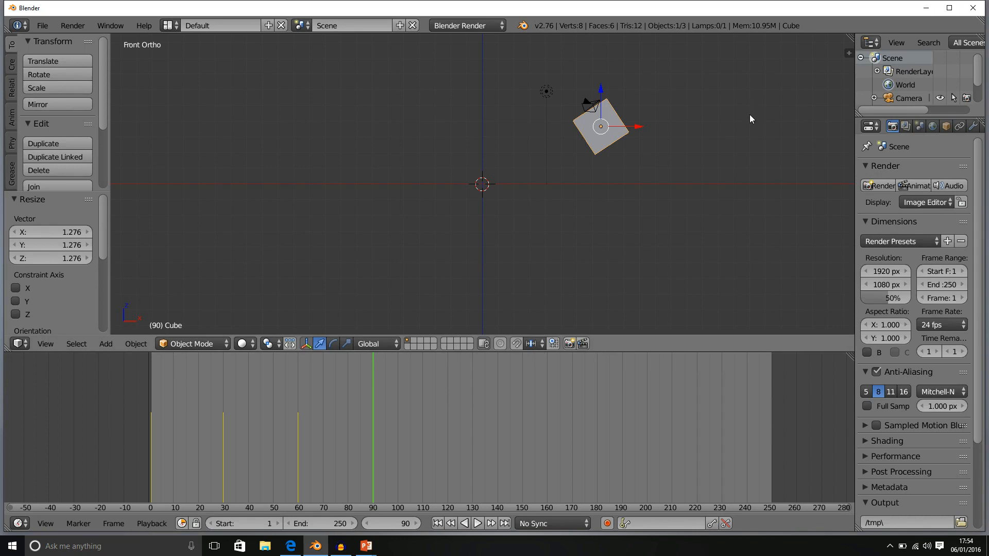
{"action": "key", "text": "i"}
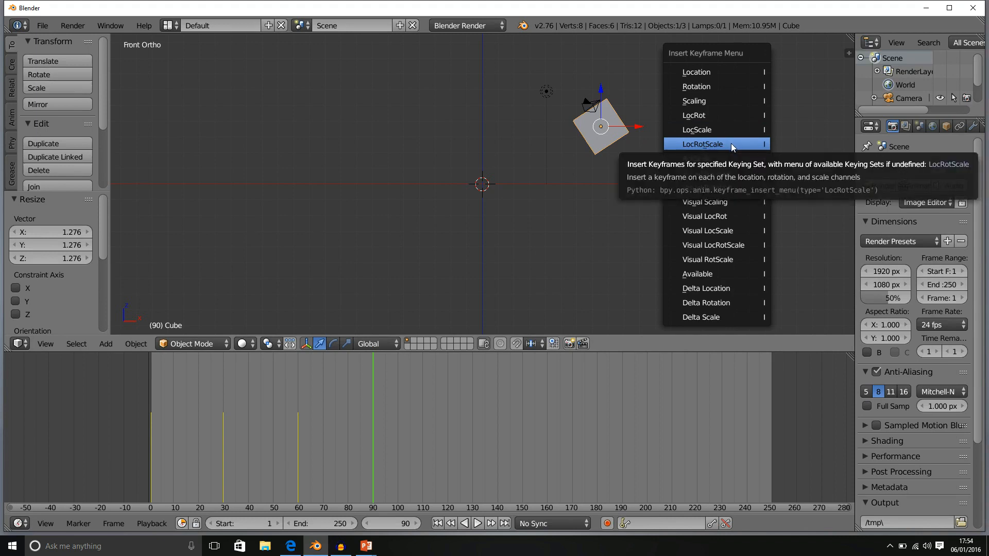
{"action": "left_click", "coordinate": [731, 143]}
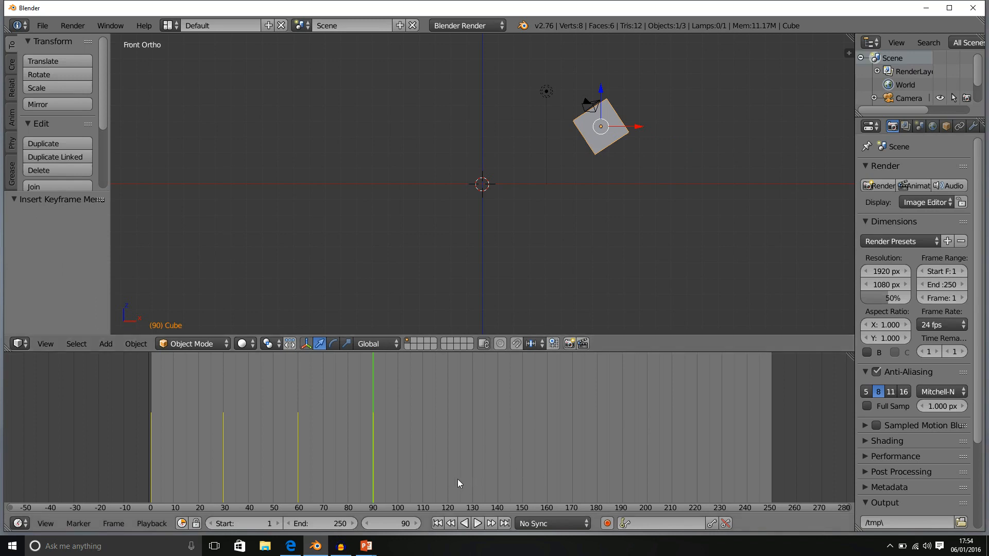
At frame 120, rotate the cube about 123.2° around the global Y axis so its sides align with the axes.
{"action": "left_click", "coordinate": [394, 523]}
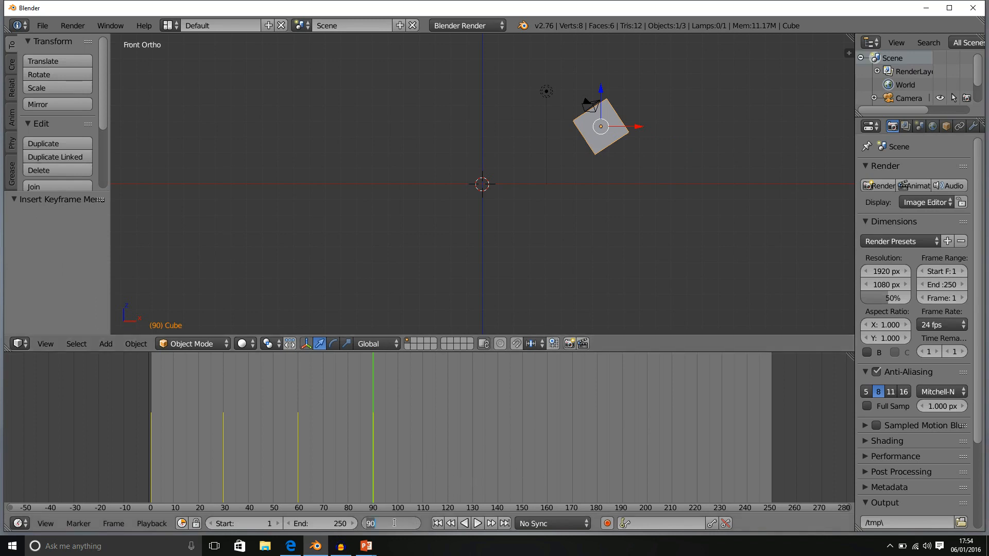
{"action": "type", "text": "120"}
{"action": "key", "text": "Return"}
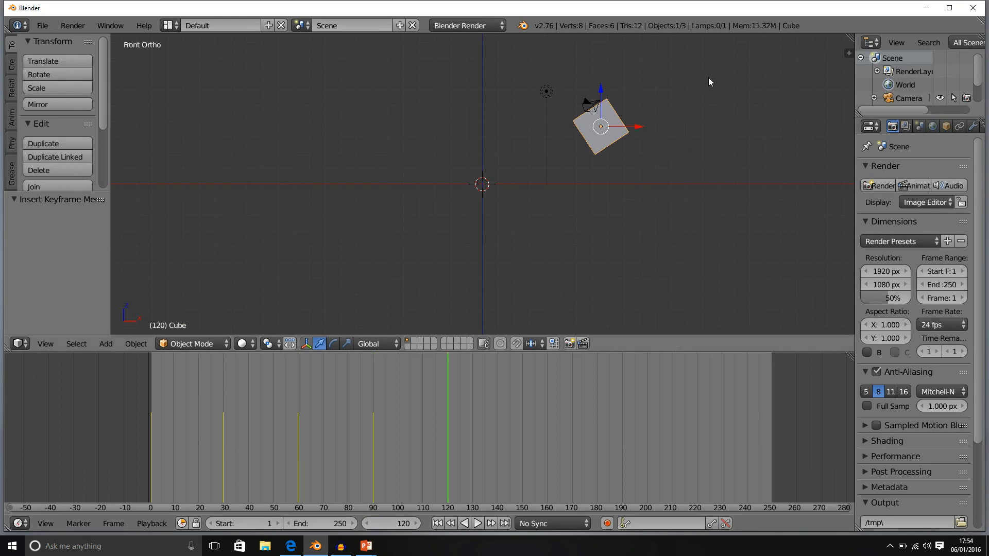
{"action": "key", "text": "r"}
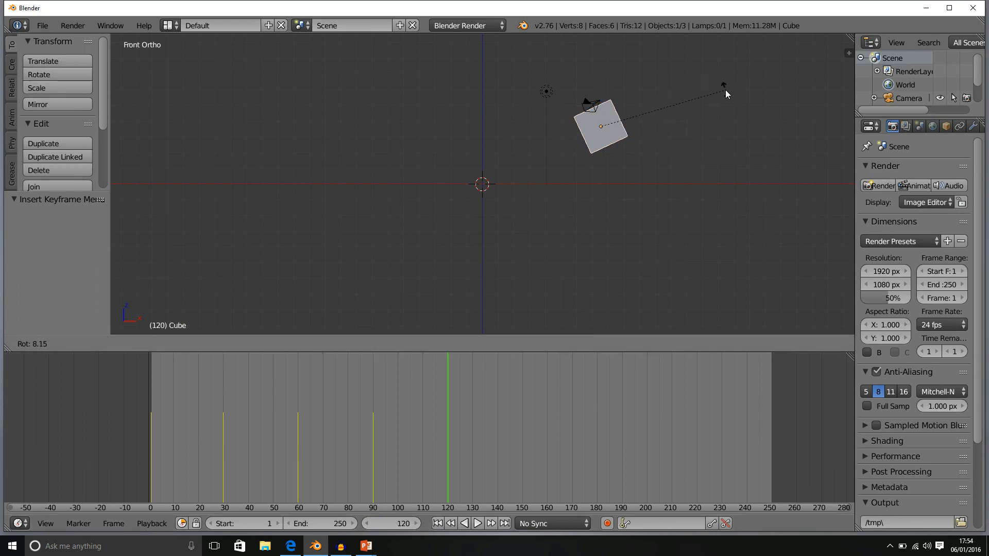
{"action": "key", "text": "y"}
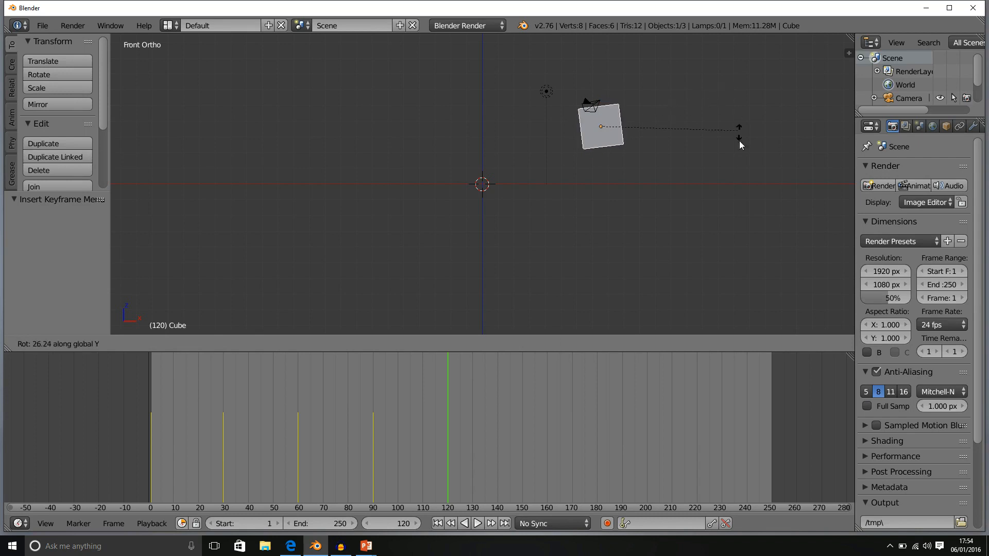
{"action": "left_click", "coordinate": [584, 243]}
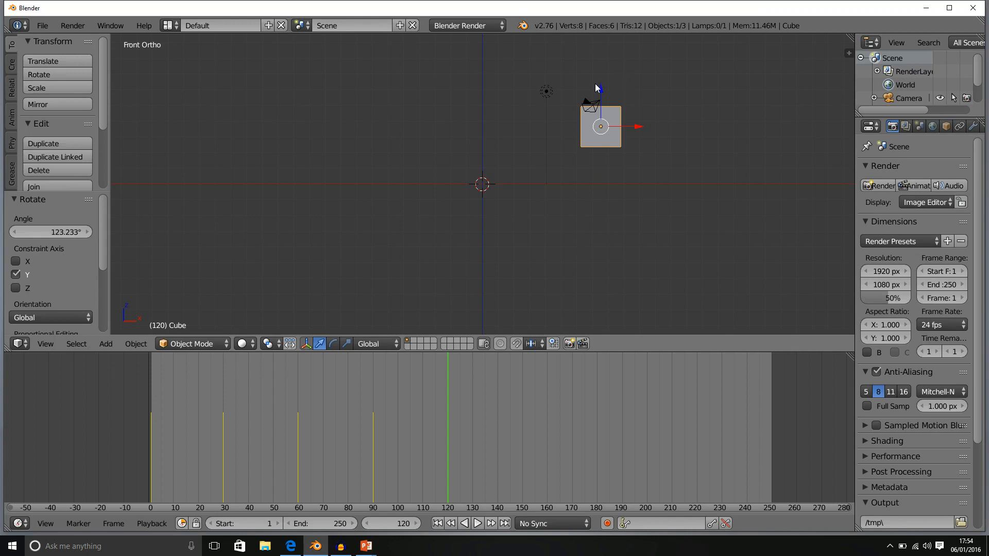
Move the cube down along Z and about 3.6 units along positive X, and scale it uniformly by about 1.2.
{"action": "left_click_drag", "start_coordinate": [602, 86], "coordinate": [602, 120]}
{"action": "left_click_drag", "start_coordinate": [637, 160], "coordinate": [706, 157]}
{"action": "key", "text": "s"}
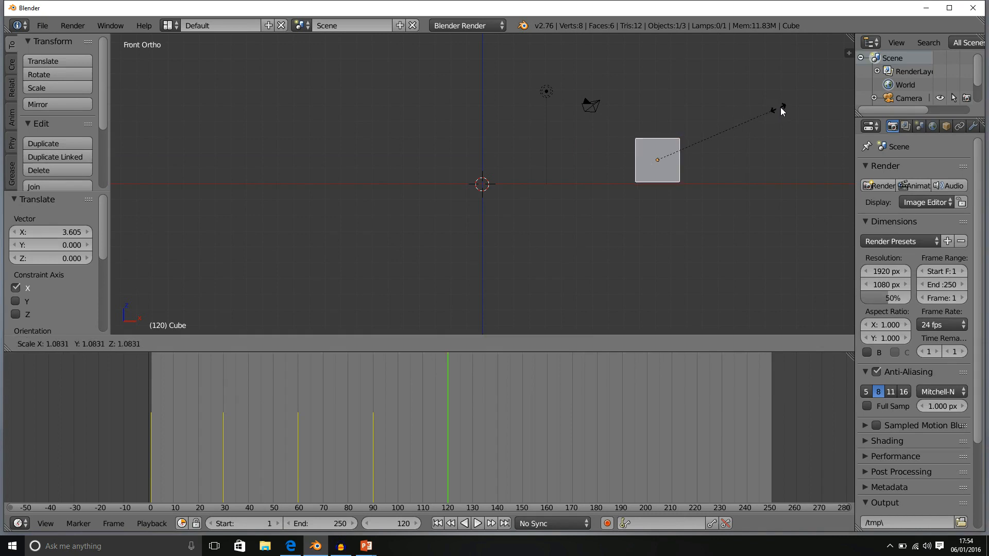
{"action": "left_click", "coordinate": [793, 105]}
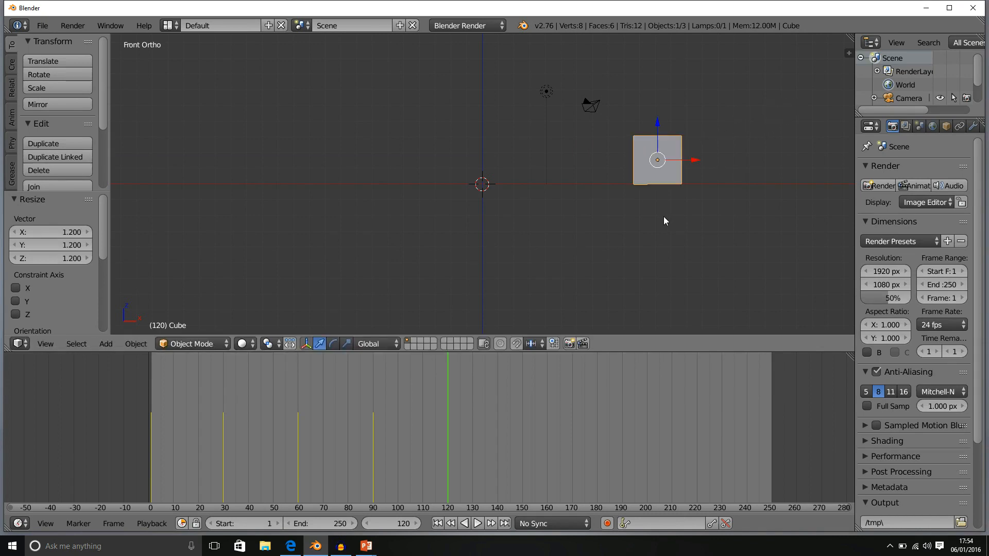
Insert a LocRotScale keyframe for the cube at frame 120 and return to the first frame of the timeline.
{"action": "key", "text": "i"}
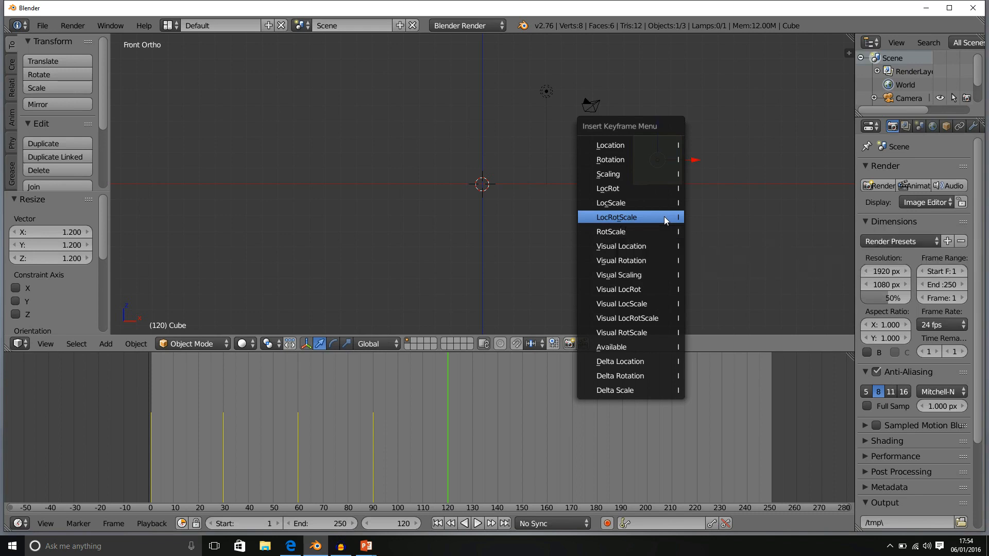
{"action": "left_click", "coordinate": [664, 218]}
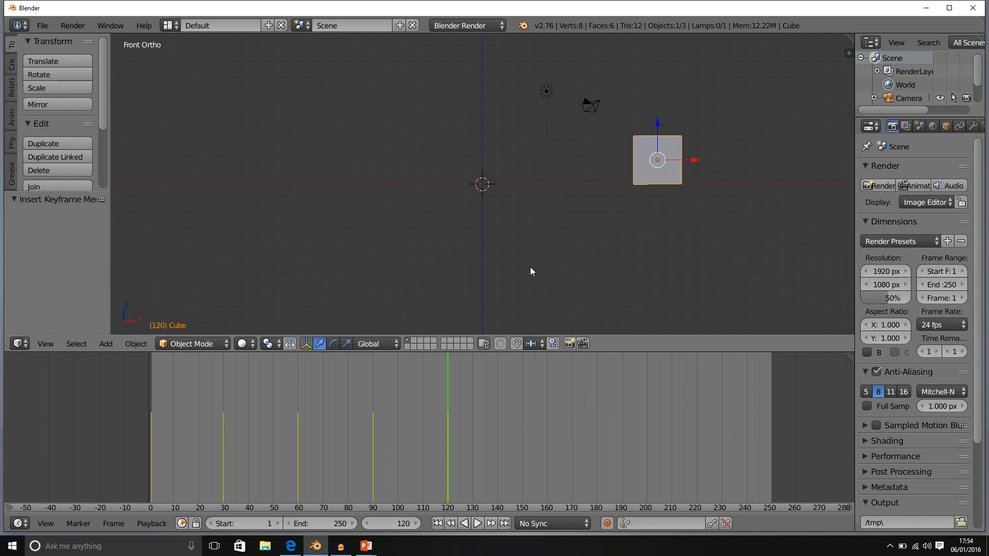
{"action": "left_click", "coordinate": [438, 524]}
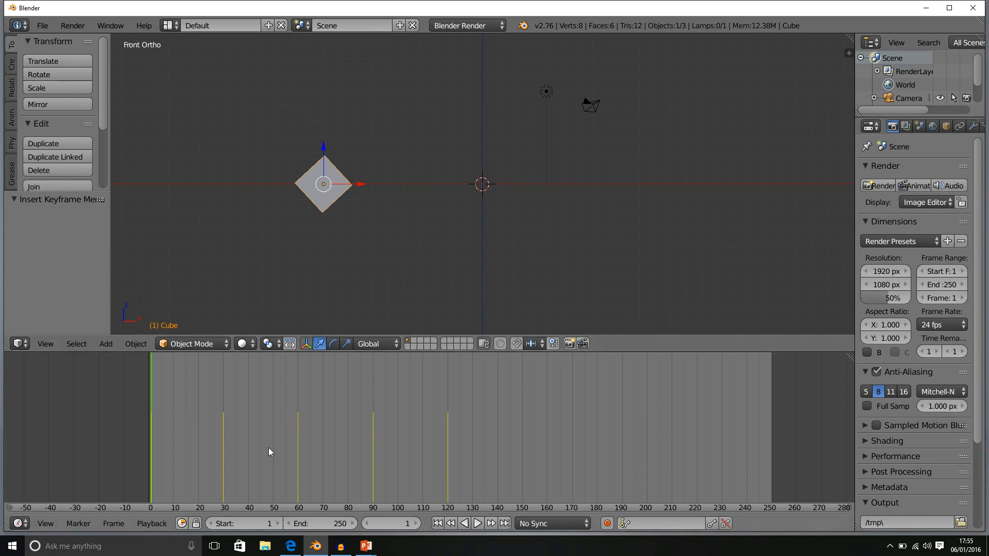
Play the cube animation from the first frame and stop it, and replay it once more from the start.
{"action": "left_click", "coordinate": [368, 524]}
{"action": "left_click", "coordinate": [475, 523]}
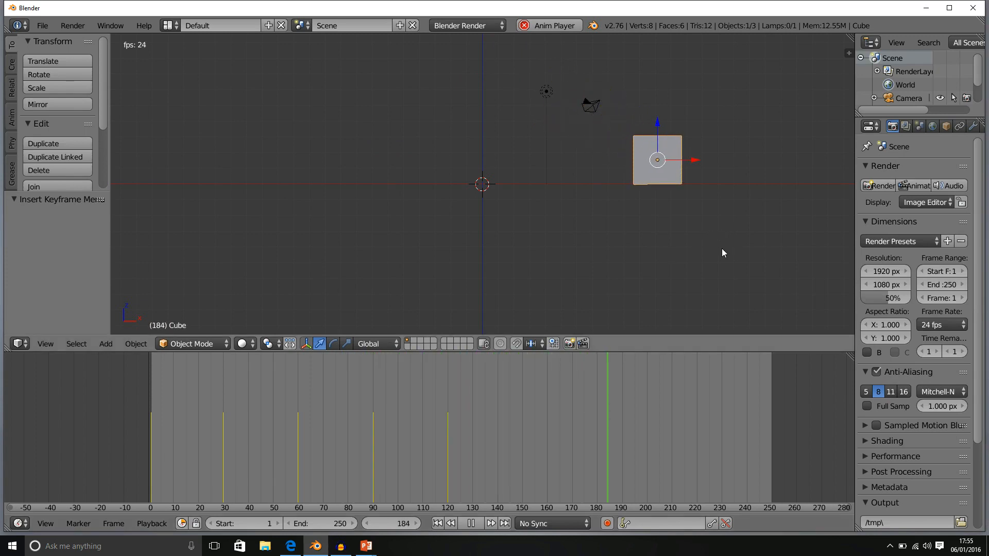
{"action": "left_click", "coordinate": [471, 523]}
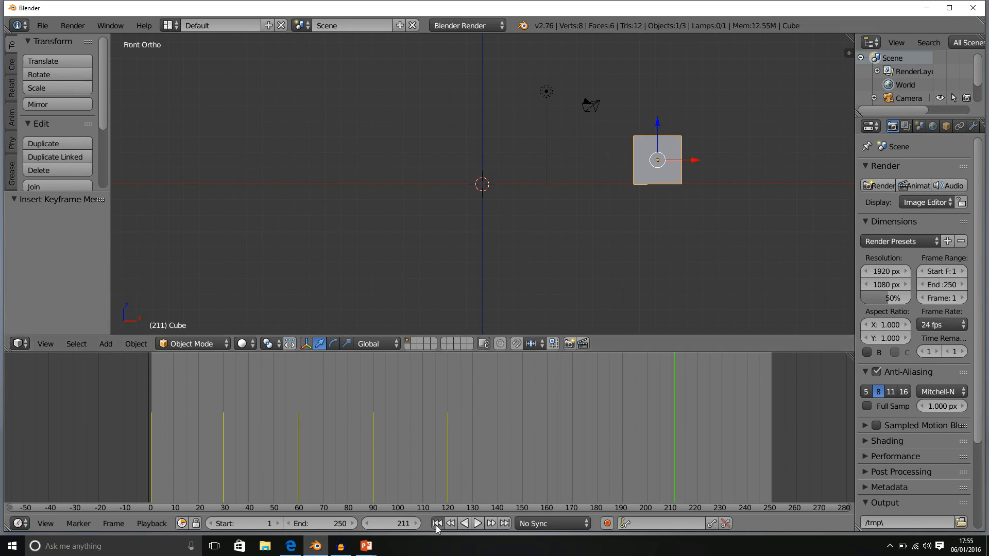
{"action": "left_click", "coordinate": [436, 524]}
{"action": "left_click", "coordinate": [476, 523]}
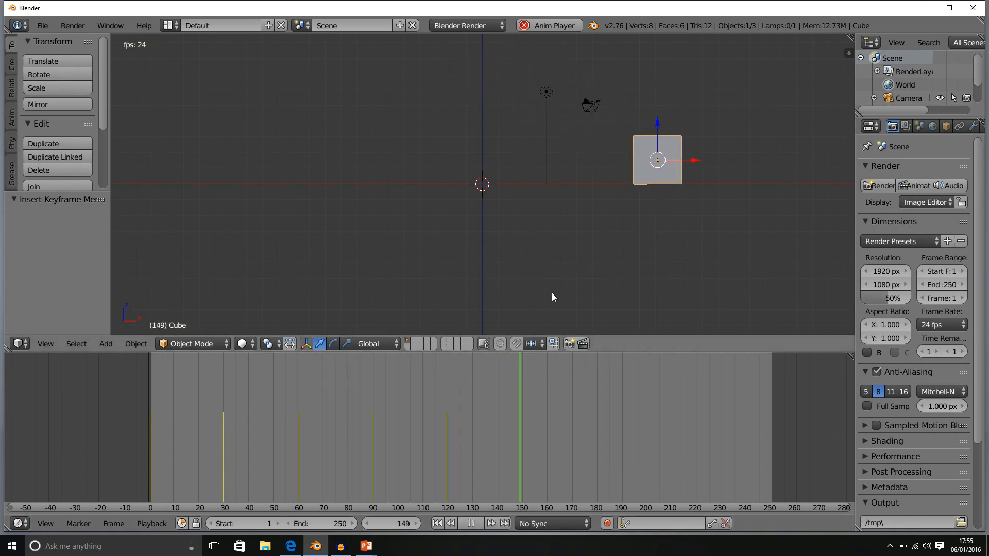
{"action": "left_click", "coordinate": [471, 523]}
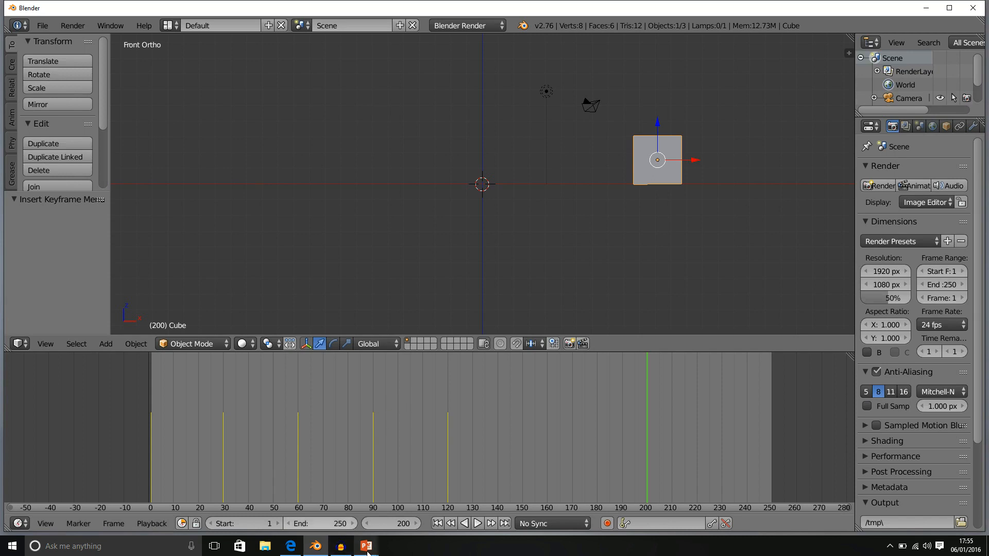
Switch to the running PowerPoint slide show with the Insert keyframe menu slide.
{"action": "mouse_move", "coordinate": [365, 546]}
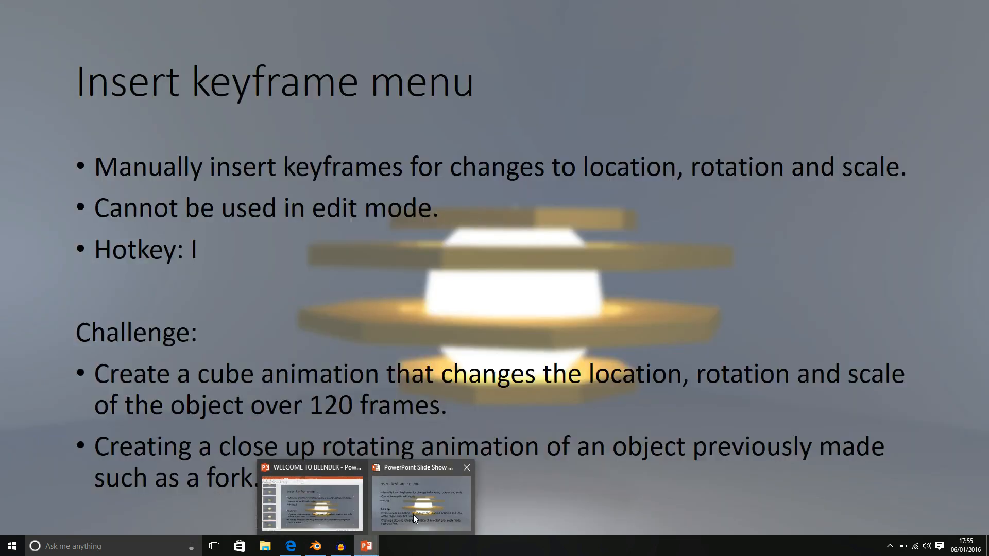
{"action": "left_click", "coordinate": [414, 519]}
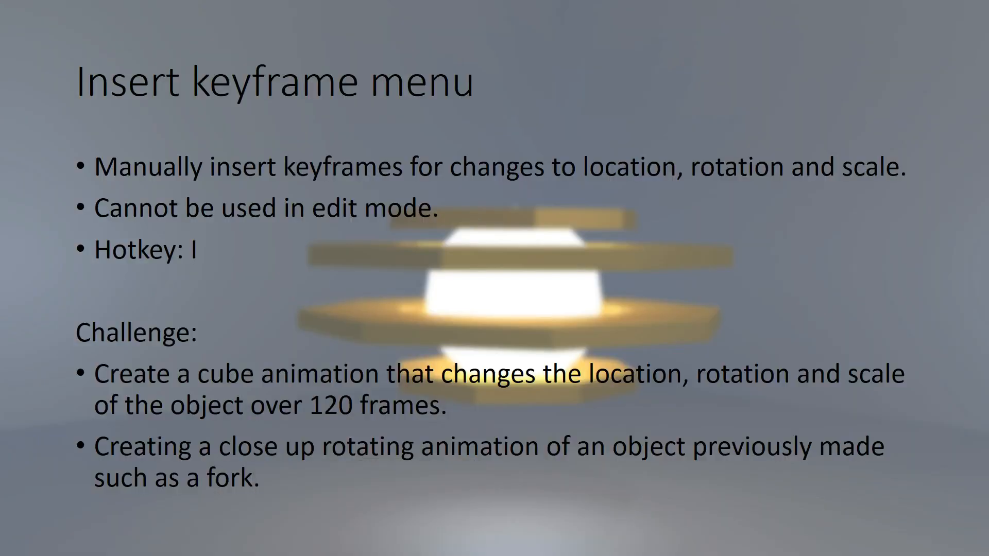